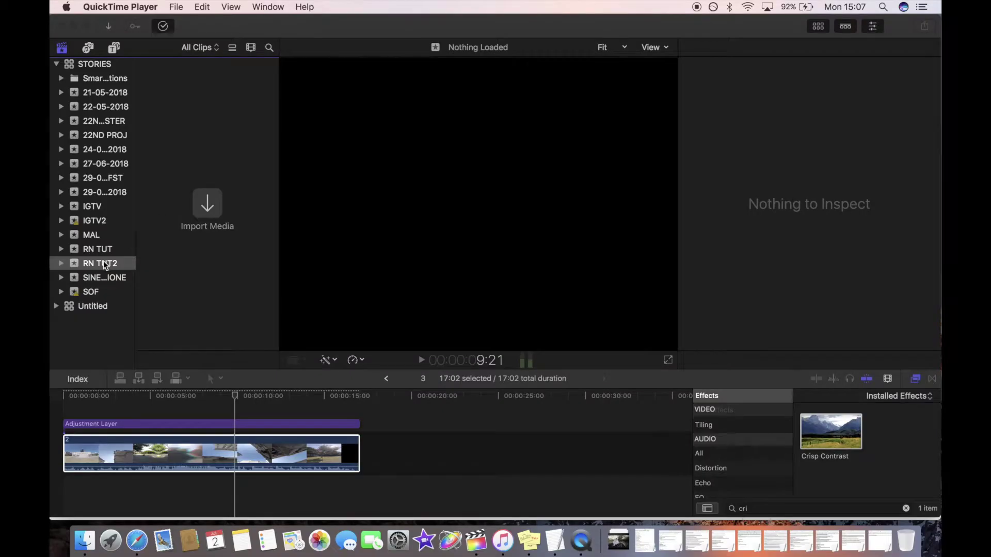
# - Create a new project in the RN TUT2 event with a custom 1080 × 1920 vertical format
pyautogui.rightClick(103, 261)
pyautogui.click(139, 279)
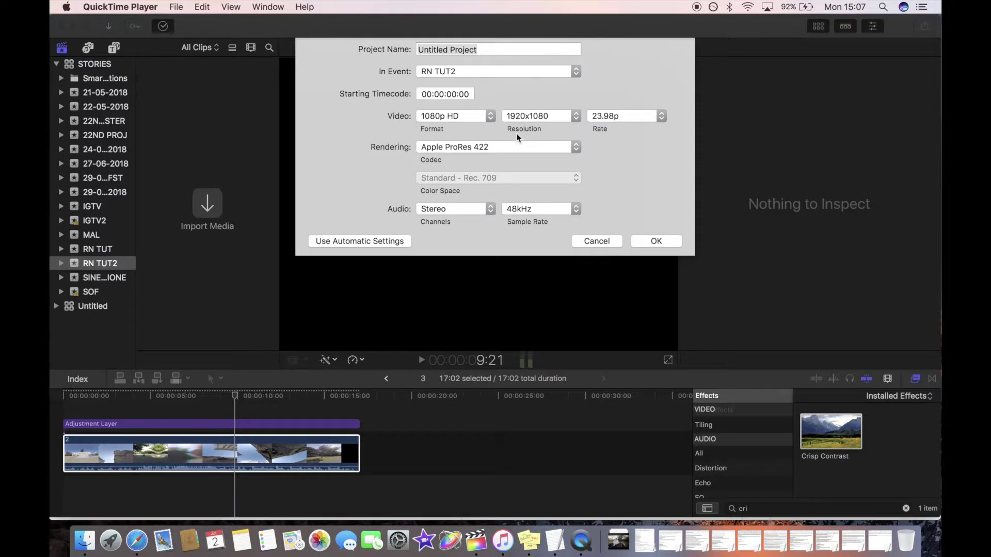
pyautogui.click(470, 116)
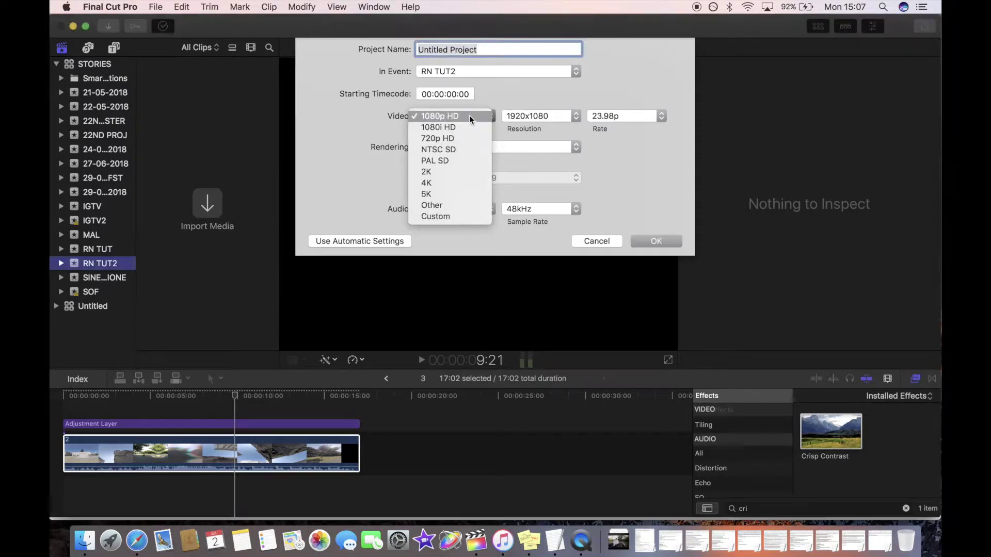
pyautogui.click(450, 216)
pyautogui.doubleClick(526, 116)
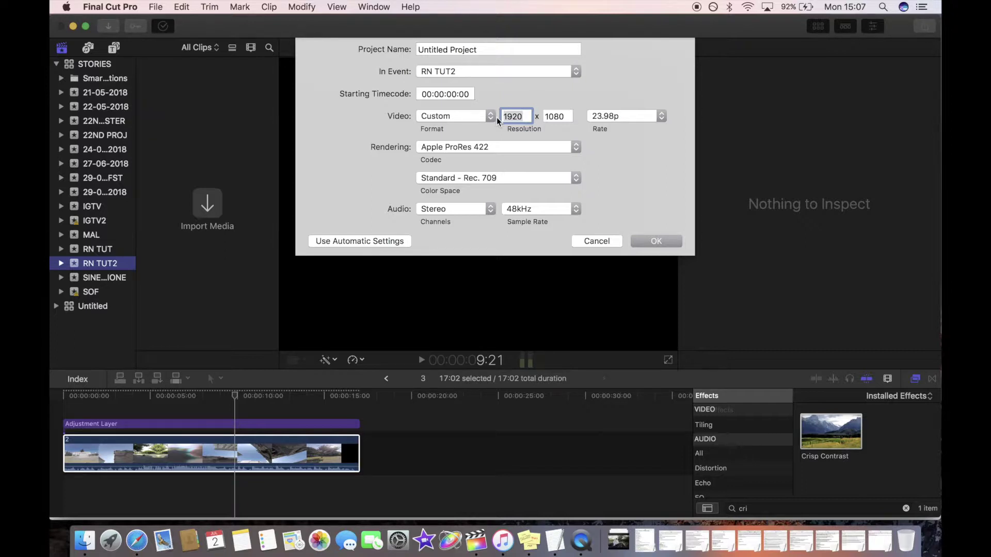
pyautogui.write('1080')
pyautogui.press('Tab')
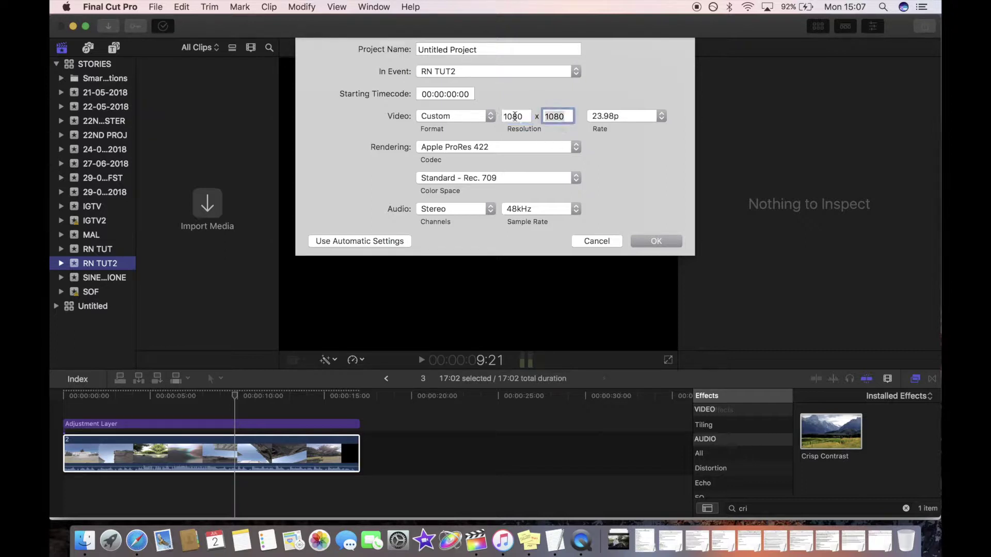
pyautogui.write('1')
pyautogui.click(642, 240)
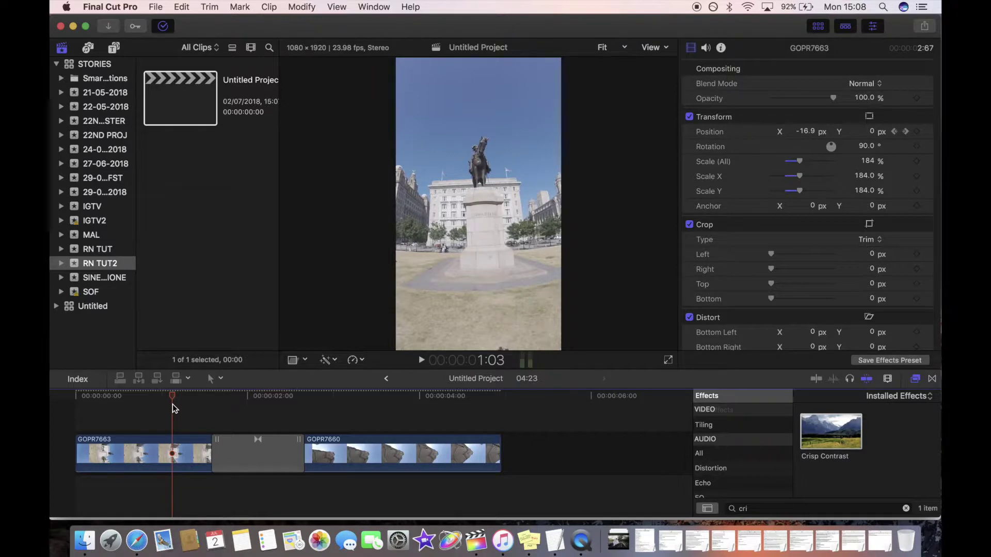
# - Scrub to a later point to check the rotated clips and their transition
pyautogui.moveTo(181, 404); pyautogui.dragTo(264, 400)
# - Duplicate the vertical project and rename the two projects 1 and 2
pyautogui.rightClick(185, 108)
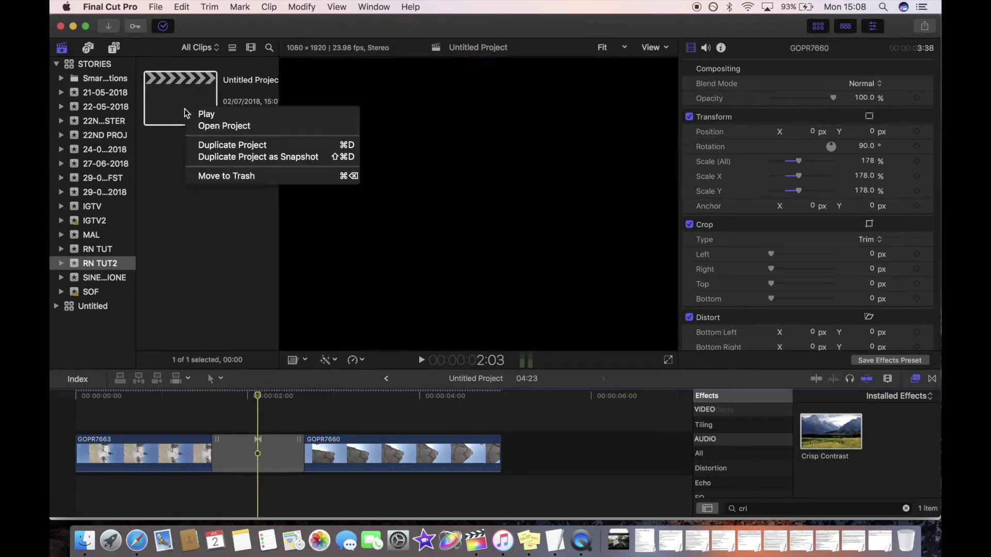
pyautogui.click(206, 149)
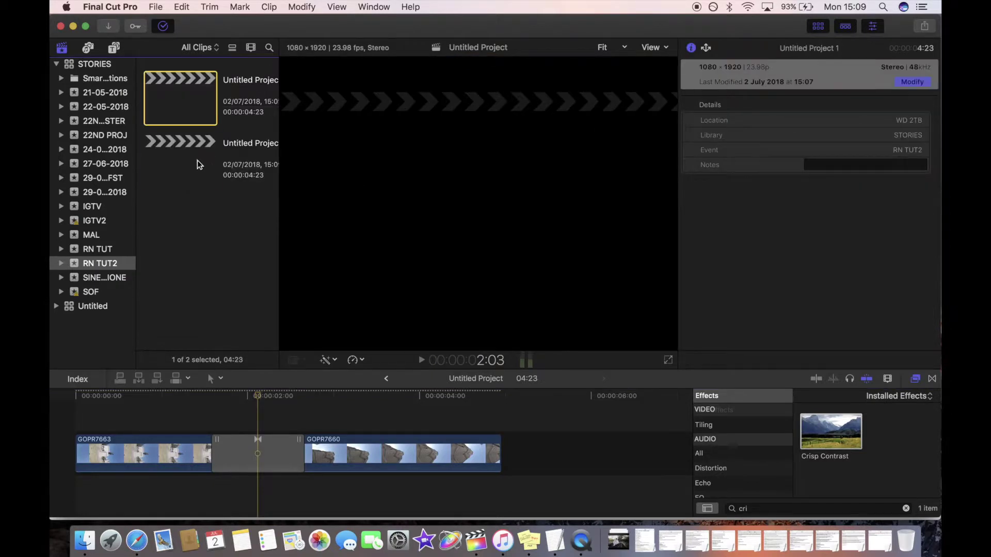
pyautogui.doubleClick(200, 161)
pyautogui.click(225, 82)
pyautogui.write('1')
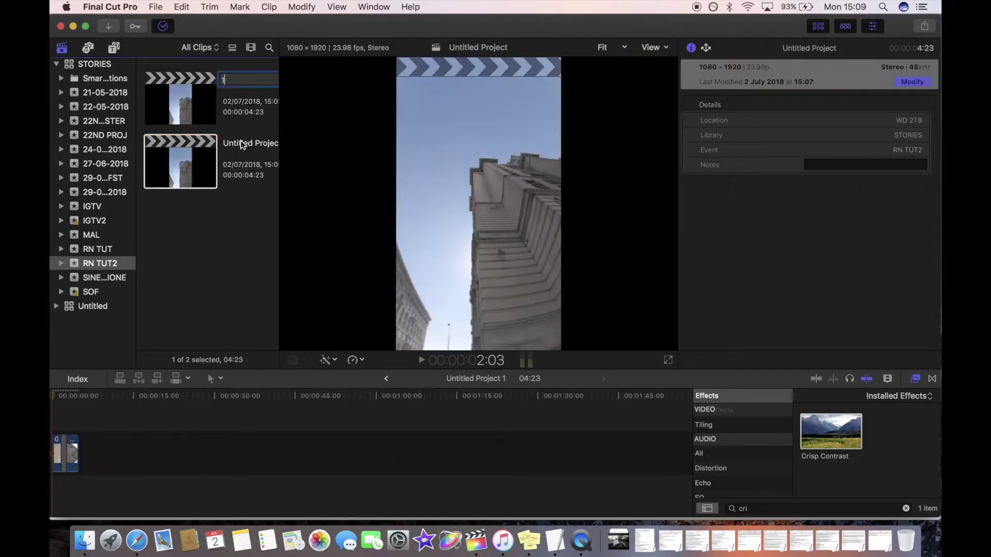
pyautogui.press('Return')
pyautogui.click(229, 81)
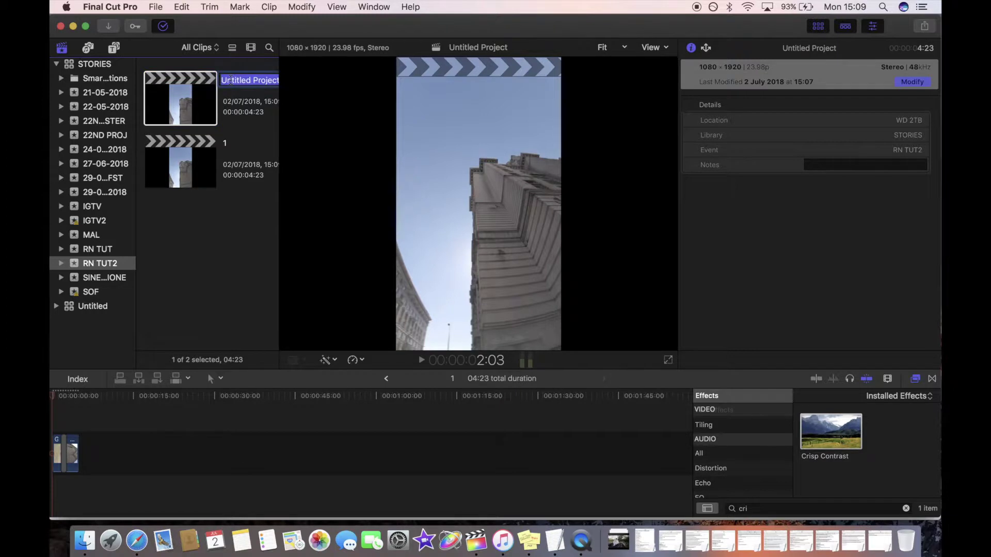
pyautogui.write('2')
pyautogui.press('Return')
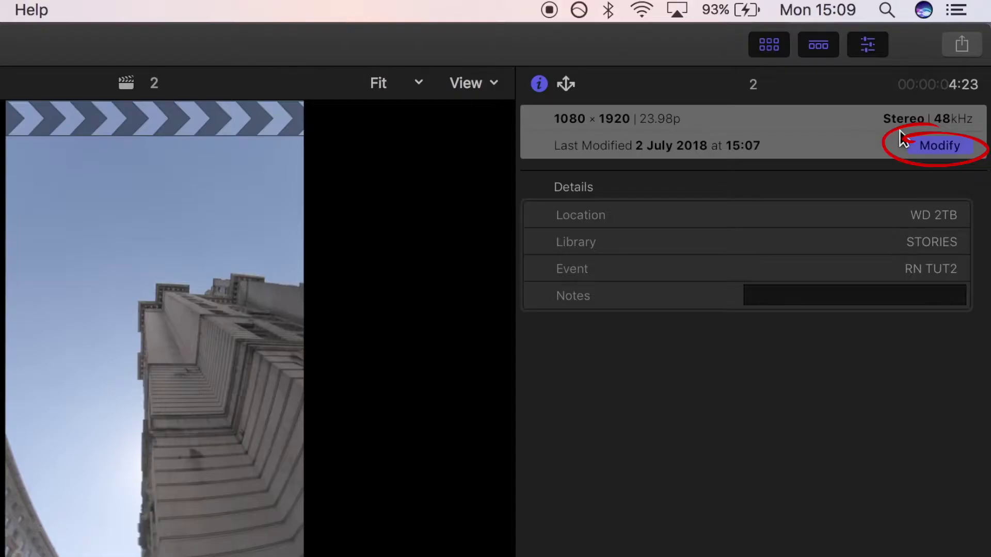
# - Change project 2's video format to 1080p HD widescreen
pyautogui.click(912, 82)
pyautogui.click(456, 93)
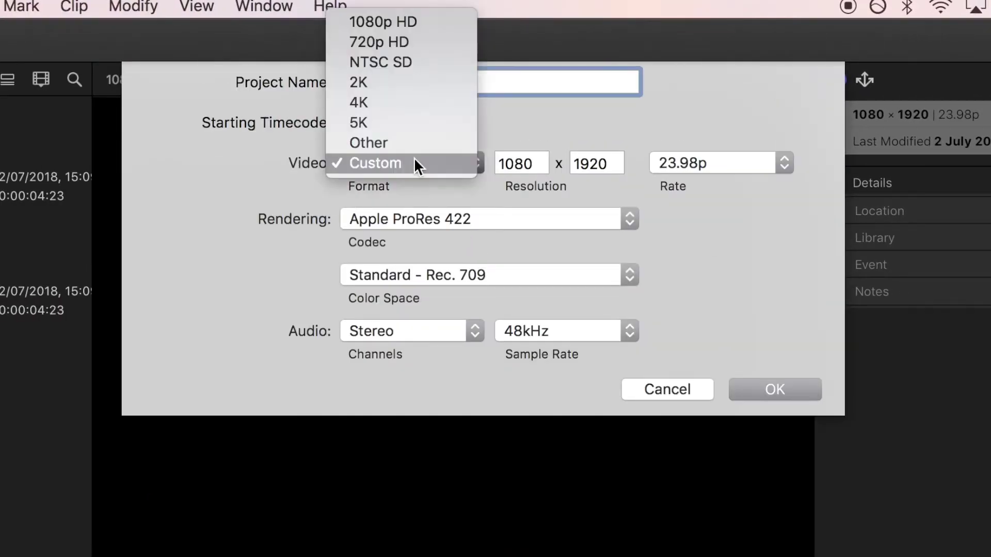
pyautogui.click(402, 21)
pyautogui.click(395, 164)
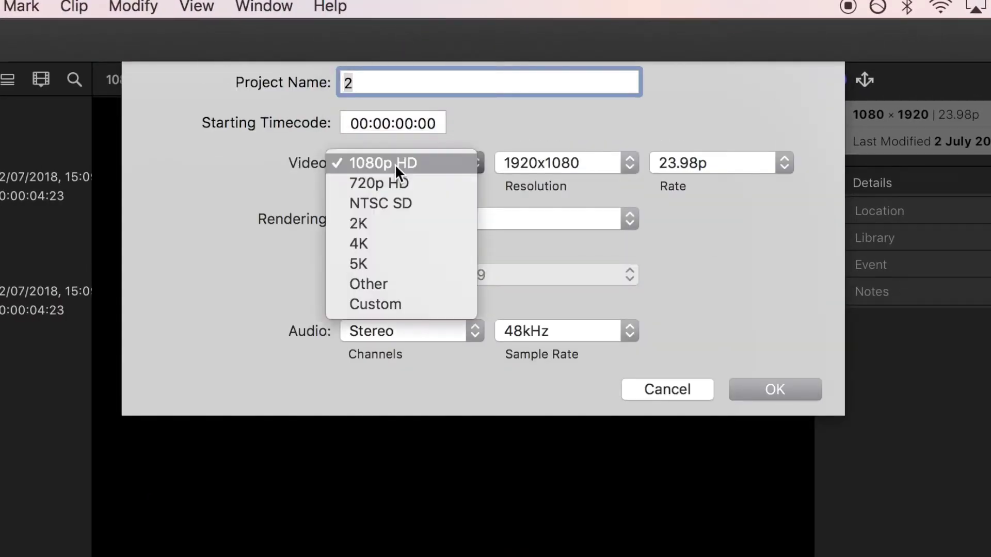
pyautogui.click(395, 164)
pyautogui.click(773, 390)
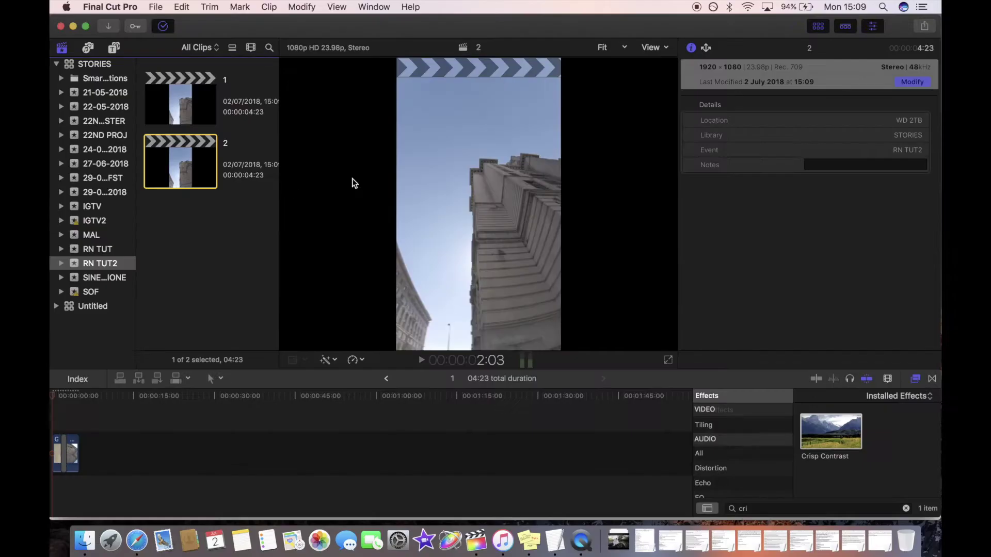
pyautogui.click(187, 107)
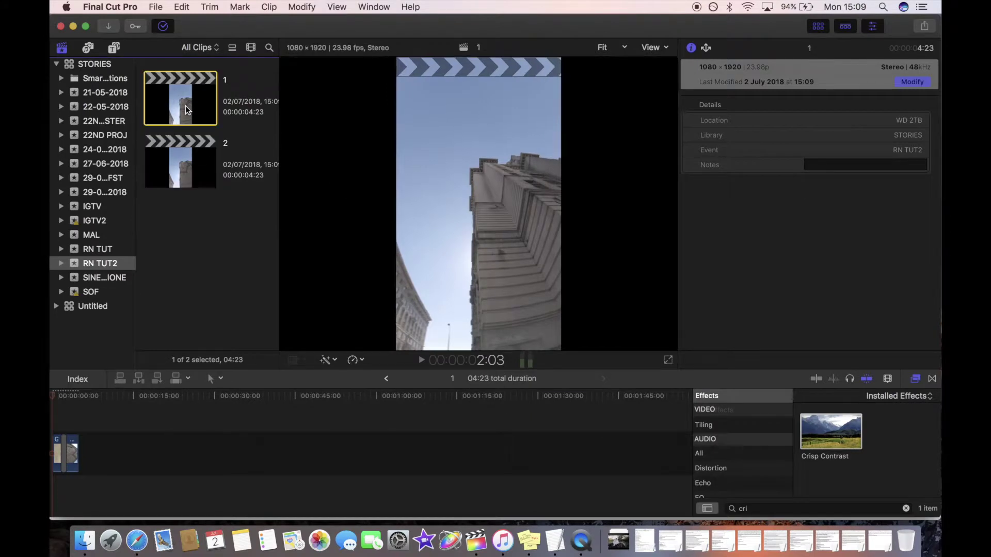
# - In project 2, scale GOPR7663 down to 56% overall, then stretch Scale Y to 183.35%
pyautogui.doubleClick(180, 162)
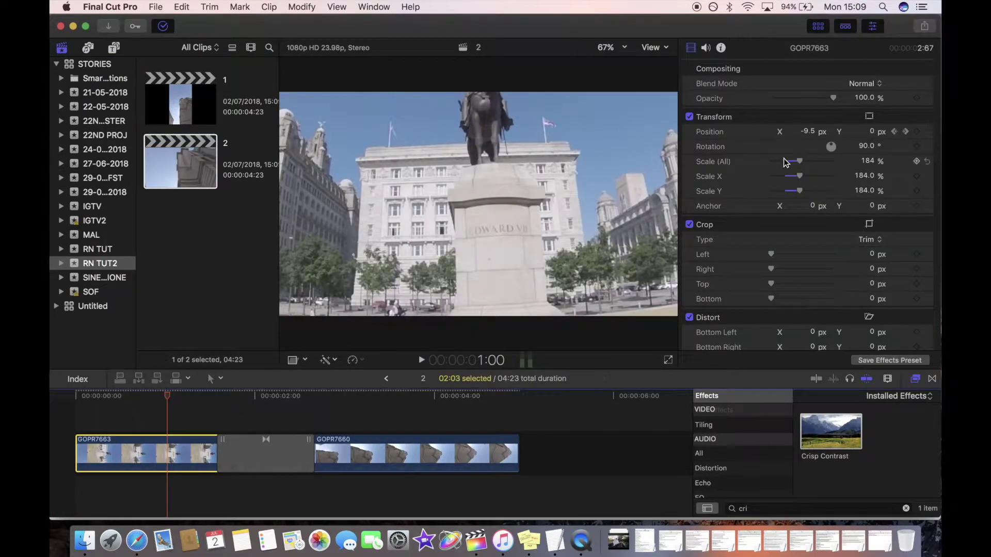
pyautogui.moveTo(797, 165); pyautogui.dragTo(782, 164)
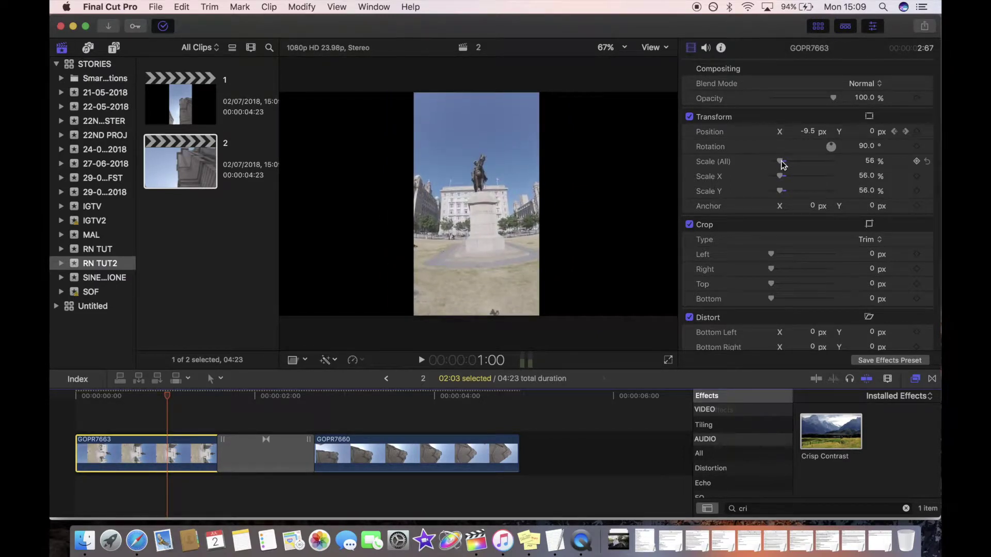
pyautogui.moveTo(782, 192); pyautogui.dragTo(803, 192)
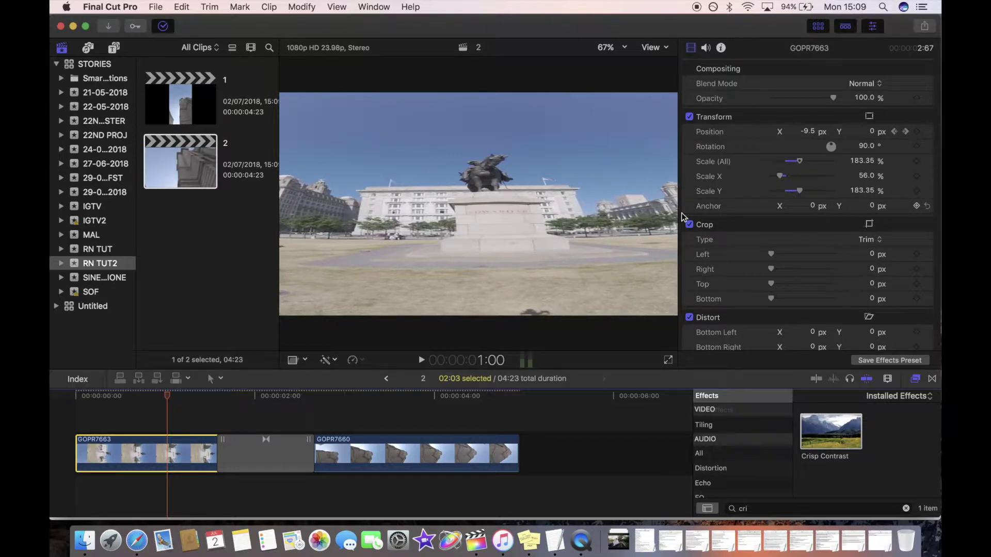
pyautogui.moveTo(180, 400)
pyautogui.mouseDown()
pyautogui.moveTo(230, 398)
pyautogui.moveTo(187, 410)
pyautogui.mouseUp()
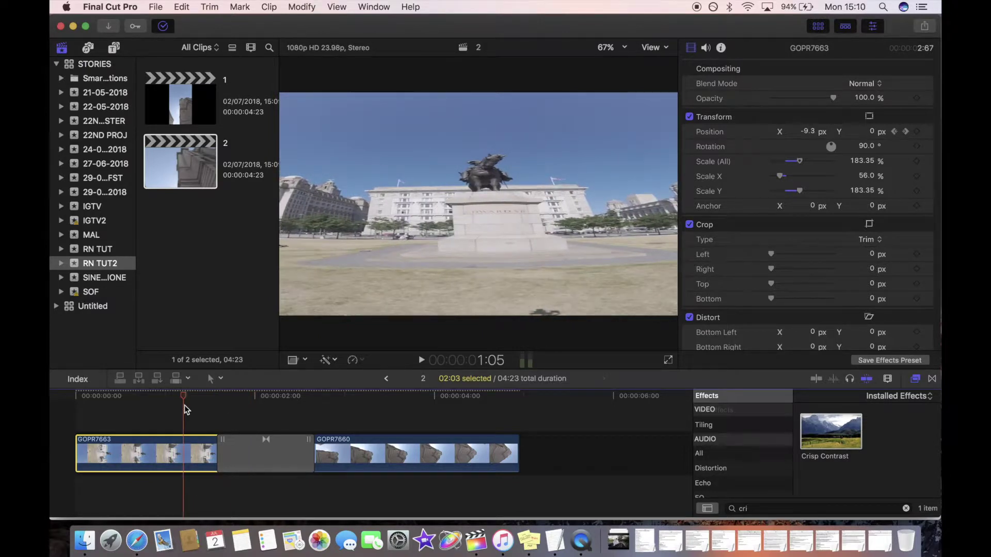
# - Paste GOPR7663's position, rotation and scale attributes onto GOPR7660
pyautogui.rightClick(177, 454)
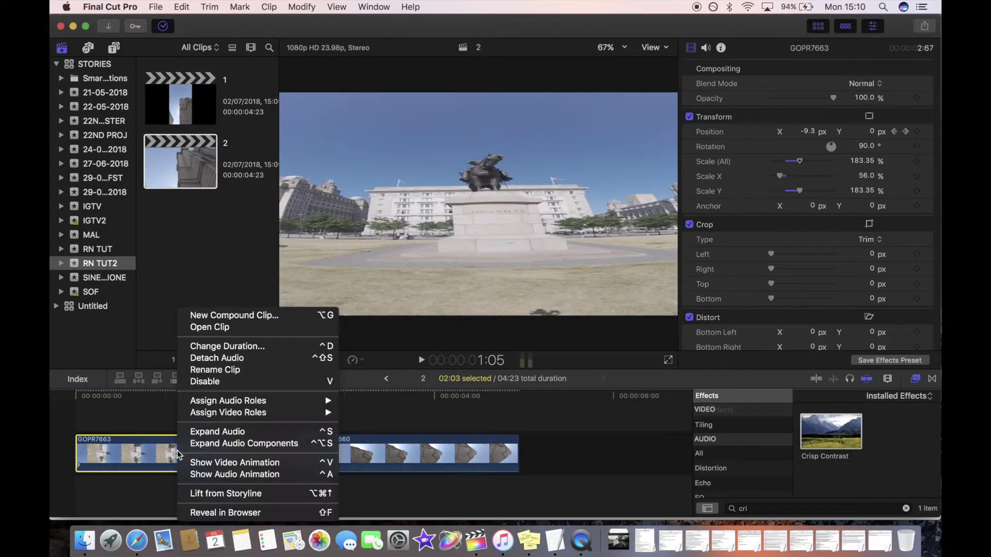
pyautogui.click(172, 454)
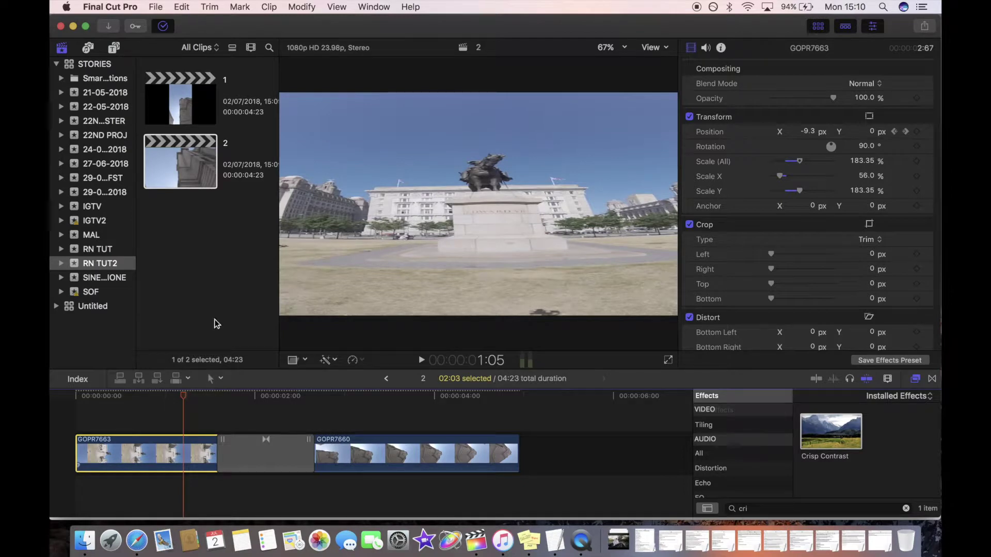
pyautogui.click(416, 459)
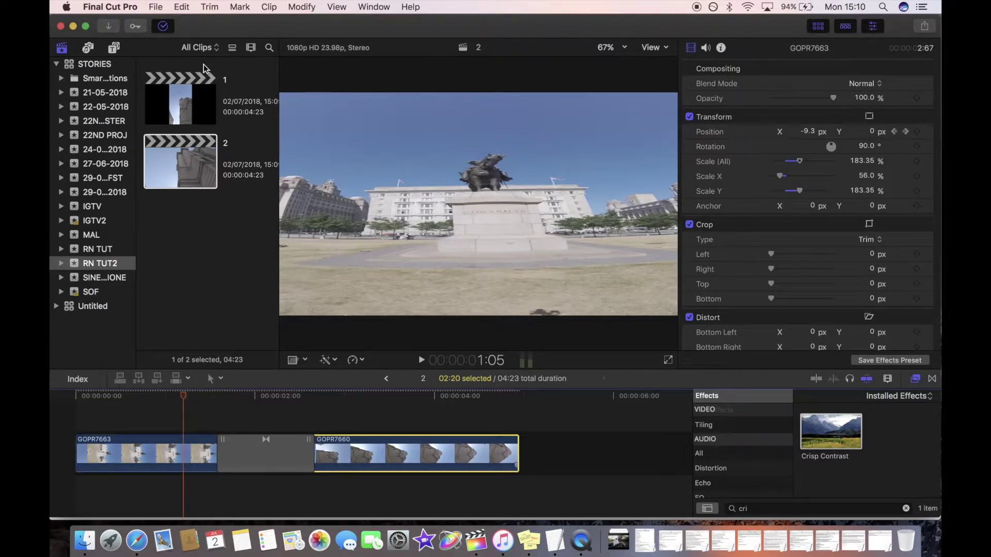
pyautogui.click(182, 7)
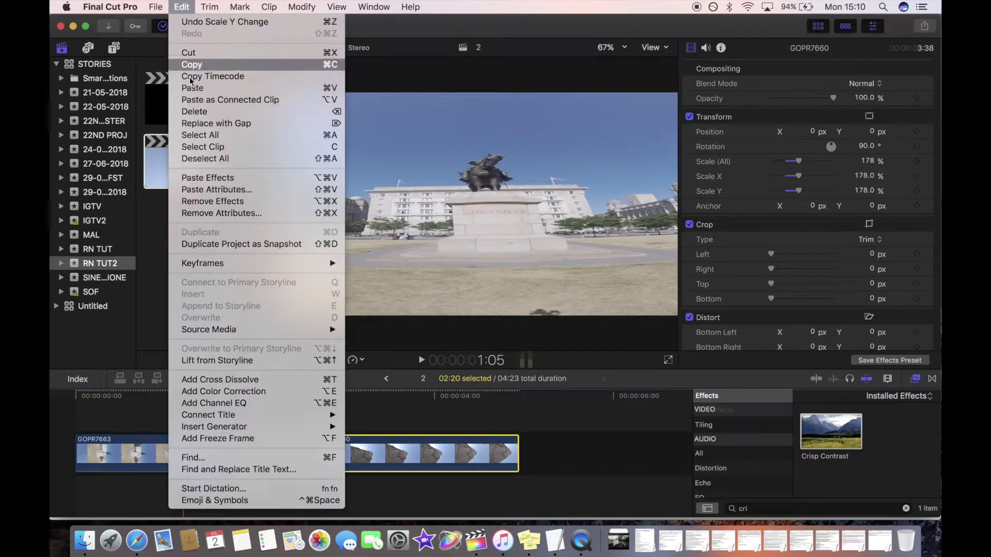
pyautogui.click(213, 190)
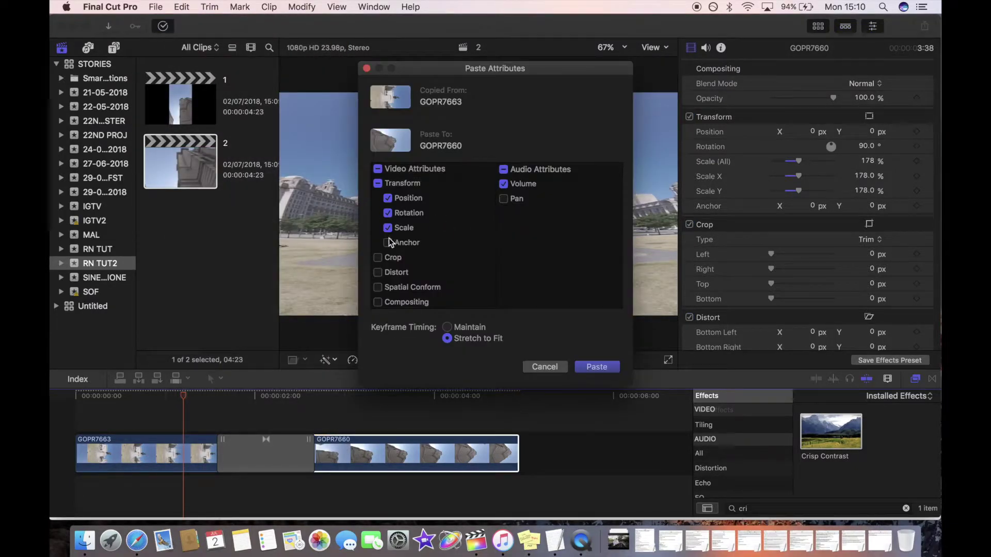
pyautogui.click(597, 367)
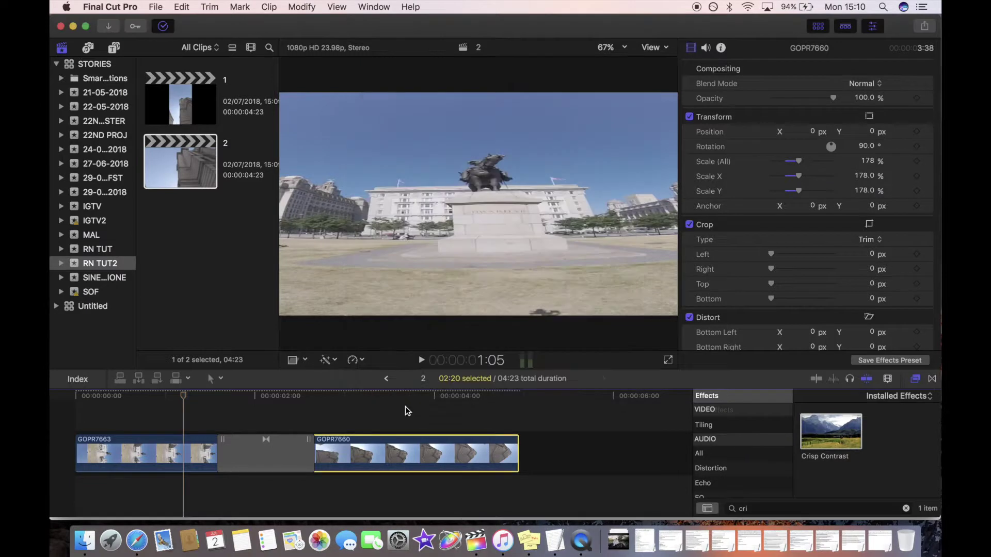
pyautogui.click(386, 398)
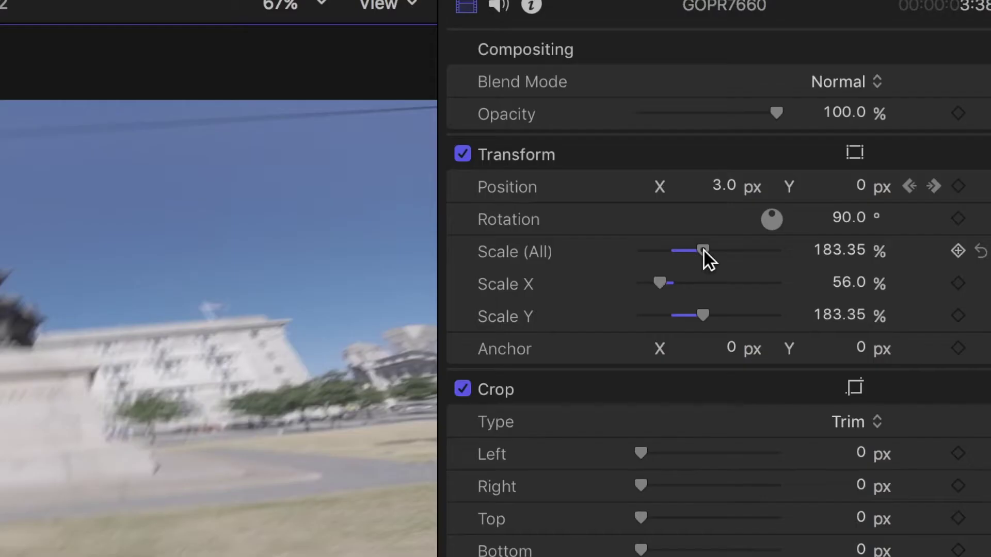
# - Enlarge GOPR7660 to 200% and GOPR7663 to 196% overall scale, checking the transition
pyautogui.click(800, 160)
pyautogui.moveTo(704, 250); pyautogui.dragTo(711, 249)
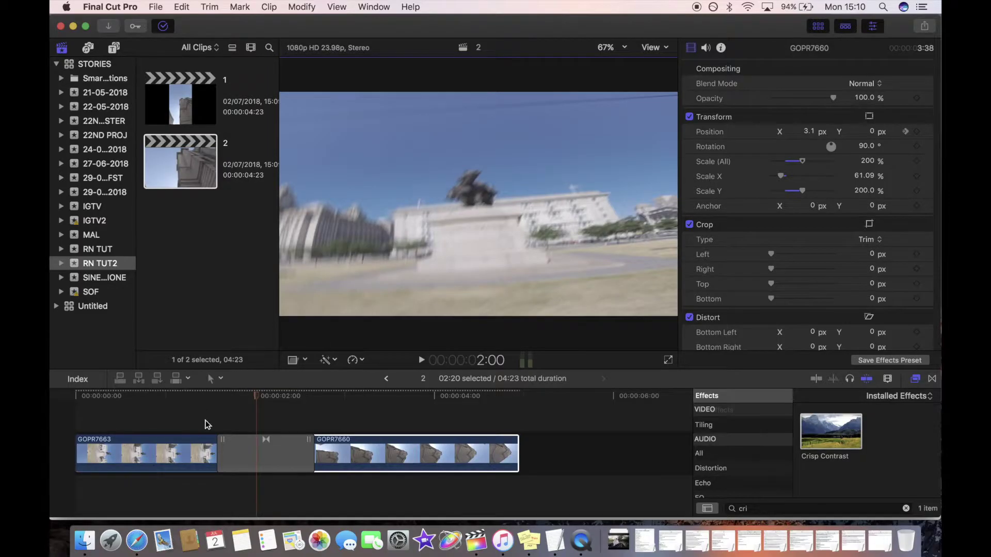
pyautogui.click(201, 448)
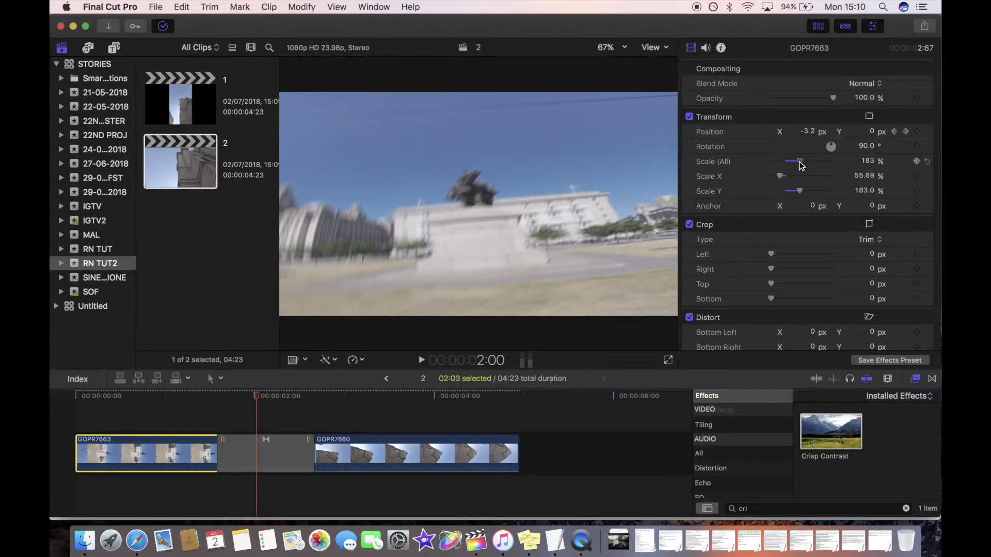
pyautogui.moveTo(800, 162); pyautogui.dragTo(801, 162)
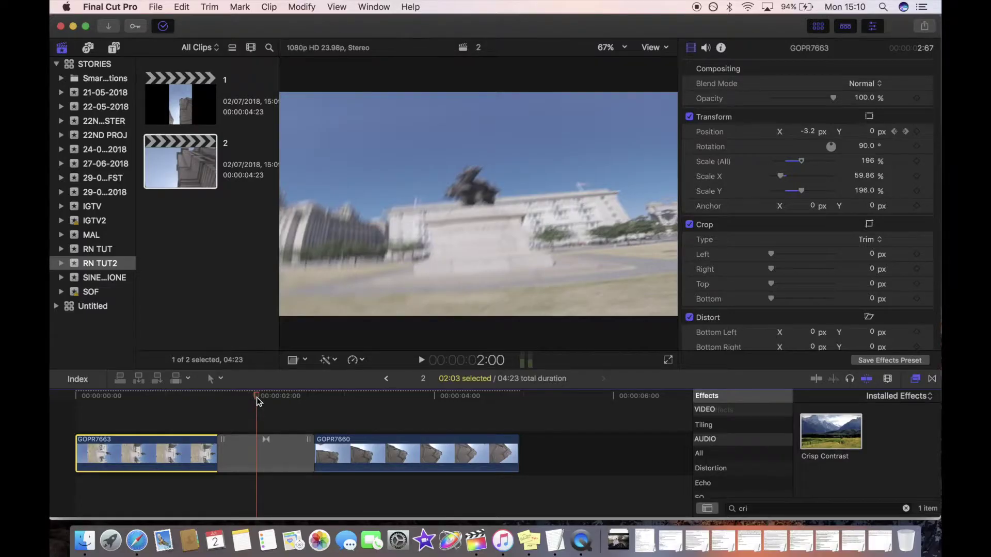
pyautogui.moveTo(258, 401); pyautogui.dragTo(376, 402)
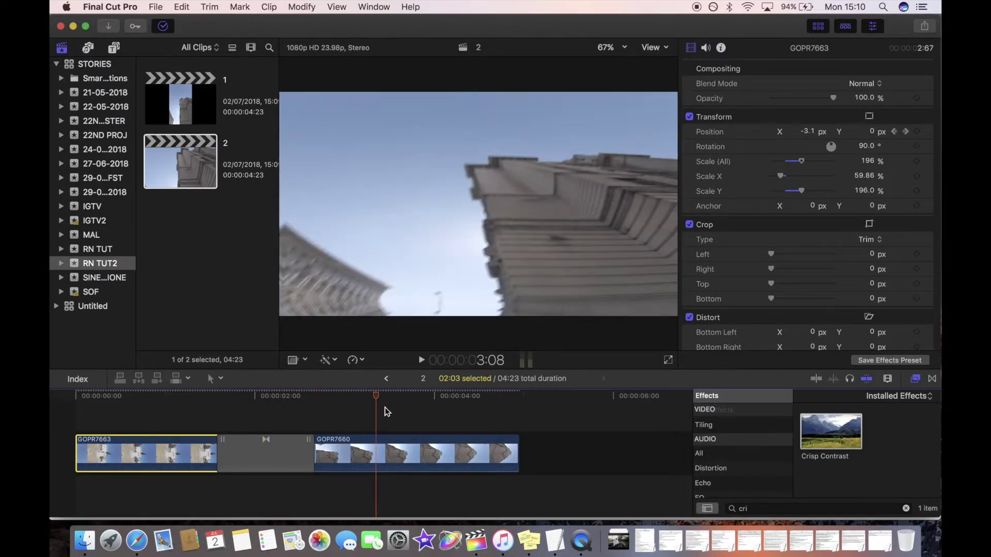
# - Choose Export File from the Share menu
pyautogui.click(925, 26)
pyautogui.scroll(-3, 847, 222)
pyautogui.click(836, 248)
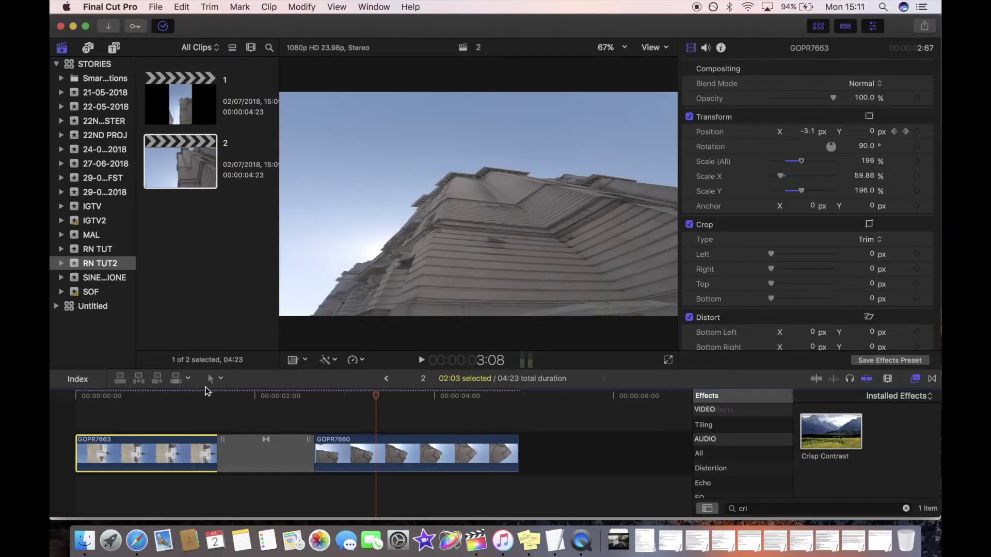
# - Duplicate project 1 as a new project named 3
pyautogui.rightClick(180, 102)
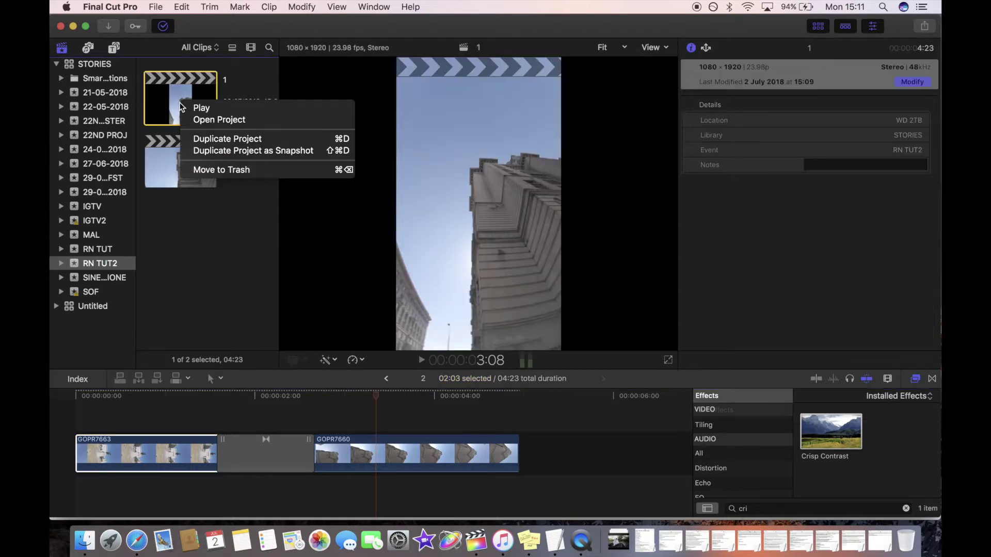
pyautogui.click(226, 140)
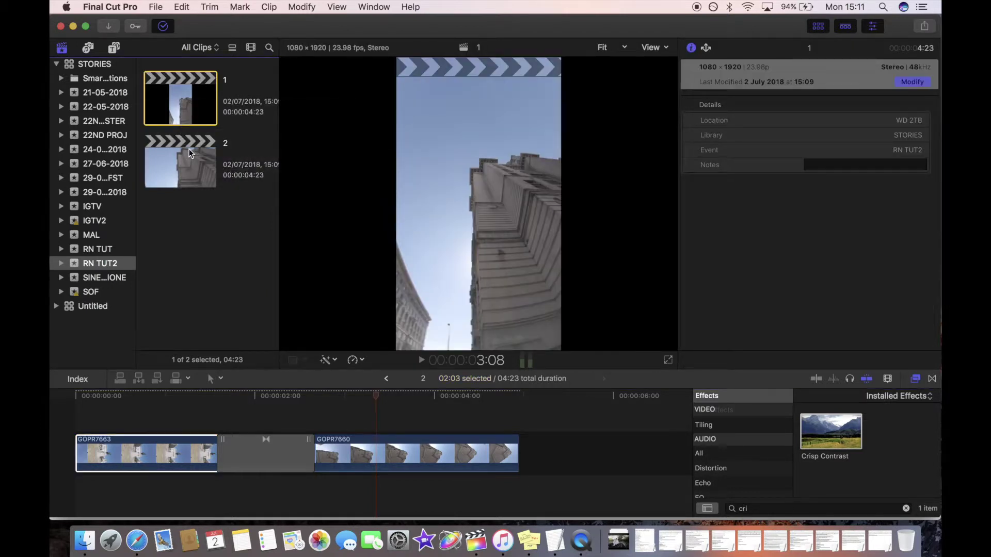
pyautogui.click(226, 147)
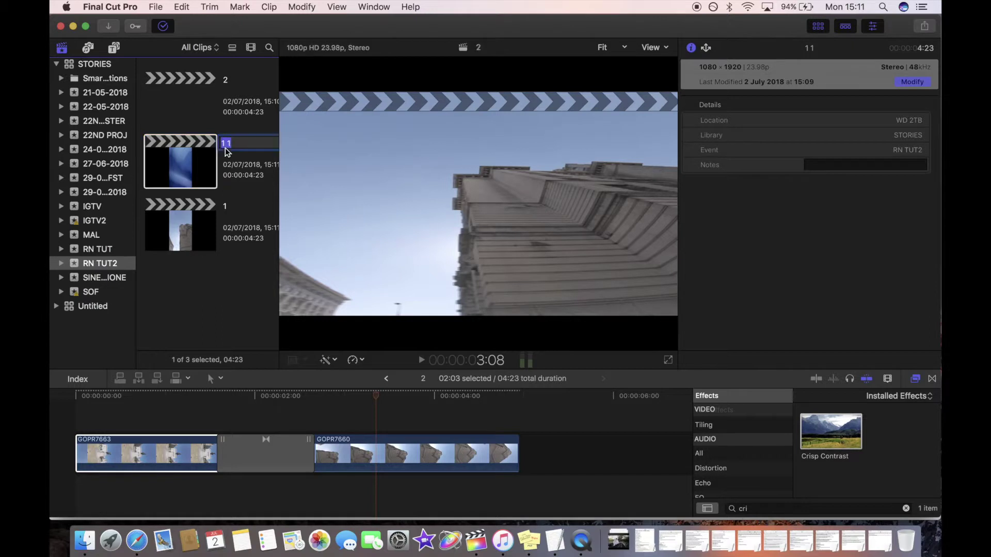
pyautogui.press('Return')
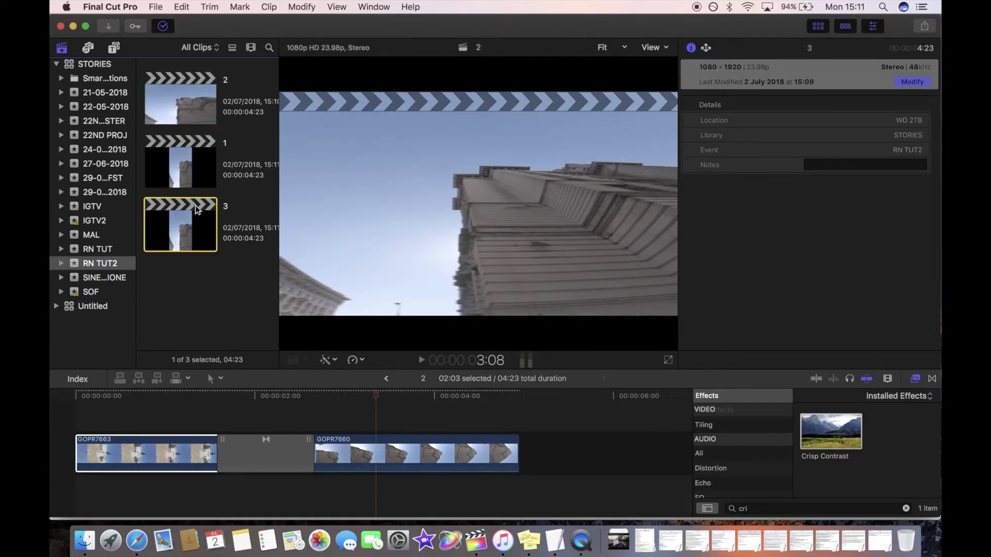
# - Open project 3, delete its clip, and select the exported 22.mp4 file
pyautogui.doubleClick(179, 224)
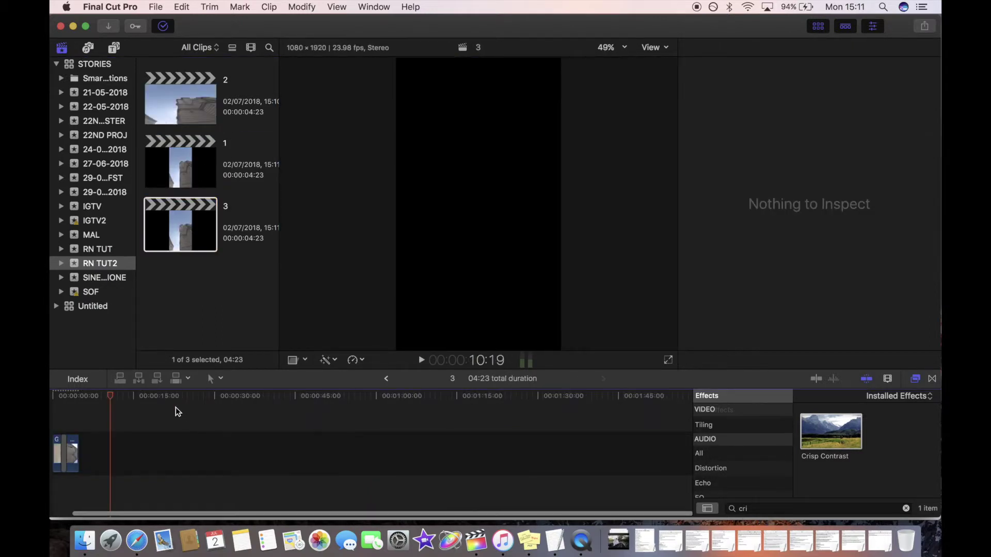
pyautogui.click(66, 453)
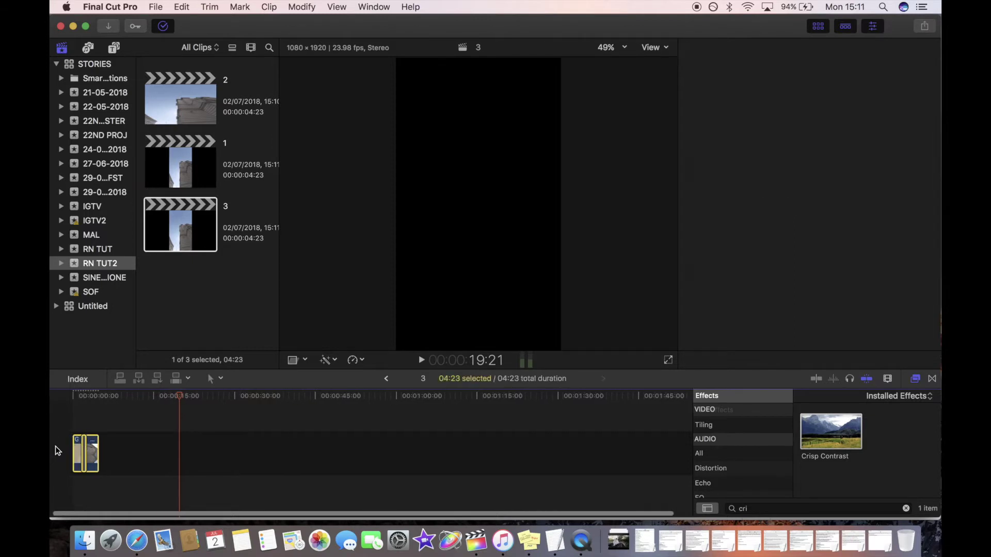
pyautogui.press('Delete')
pyautogui.click(84, 400)
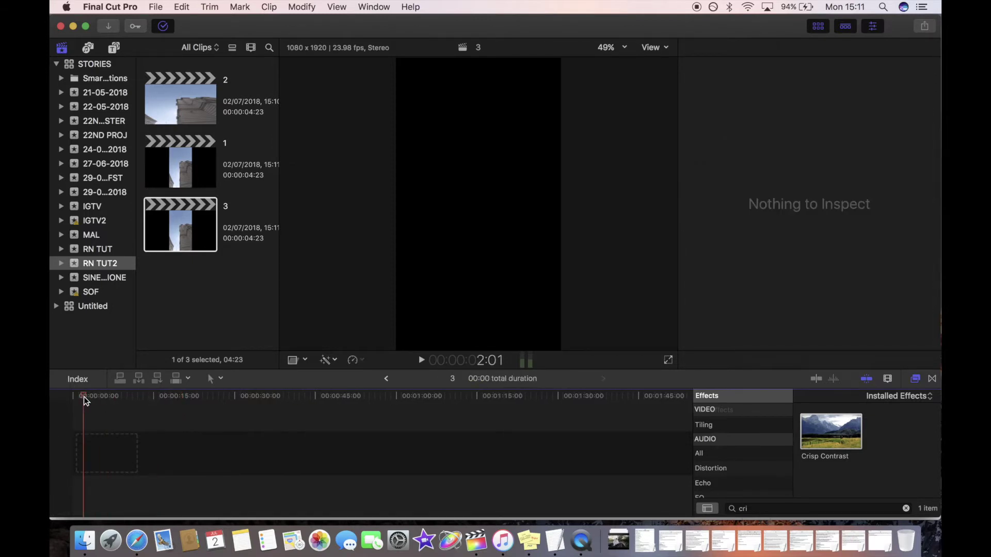
pyautogui.click(91, 537)
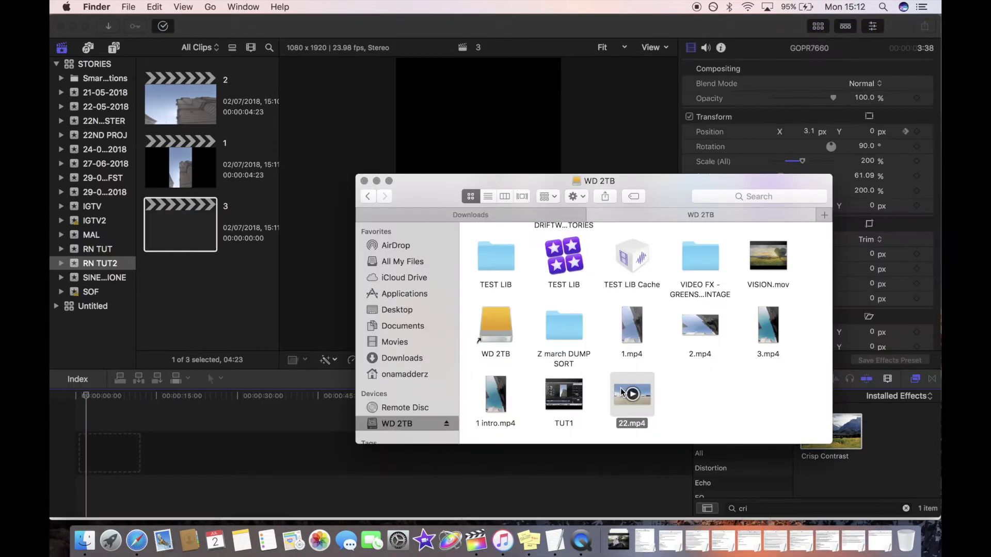
# - Add 22.mp4 to project 3, set Scale Y to 317.29%, and play from the start
pyautogui.moveTo(625, 392); pyautogui.dragTo(255, 432)
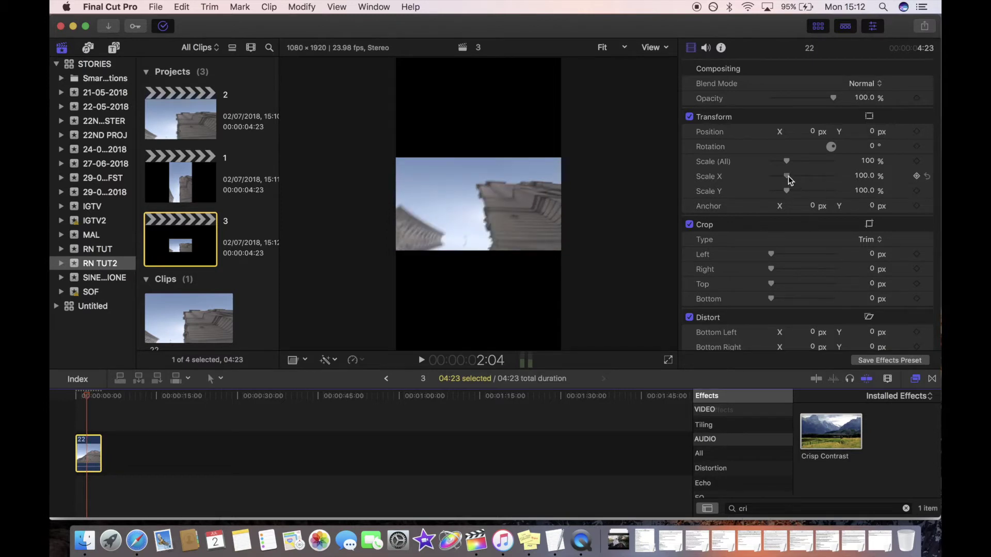
pyautogui.moveTo(788, 176); pyautogui.dragTo(795, 177)
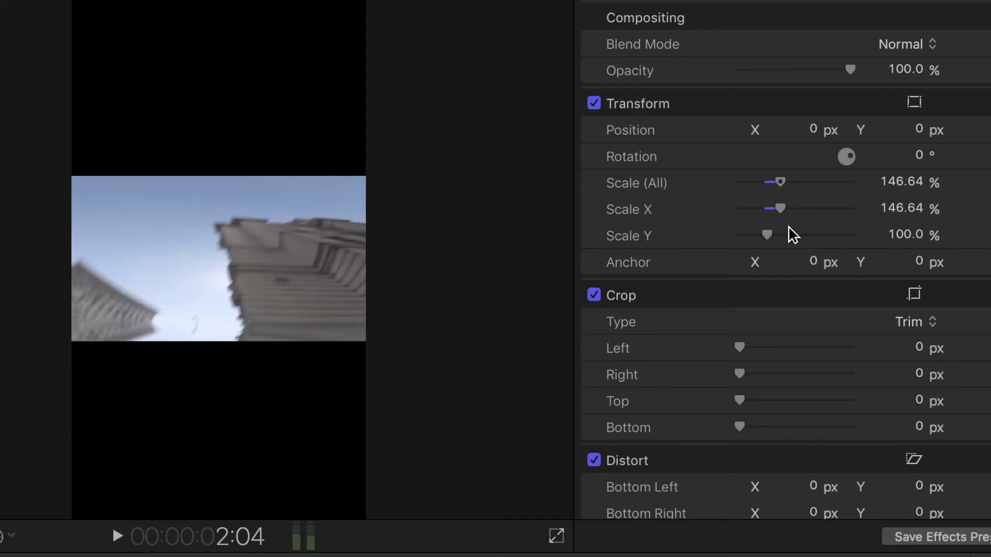
pyautogui.press('super+z')
pyautogui.moveTo(772, 237); pyautogui.dragTo(837, 240)
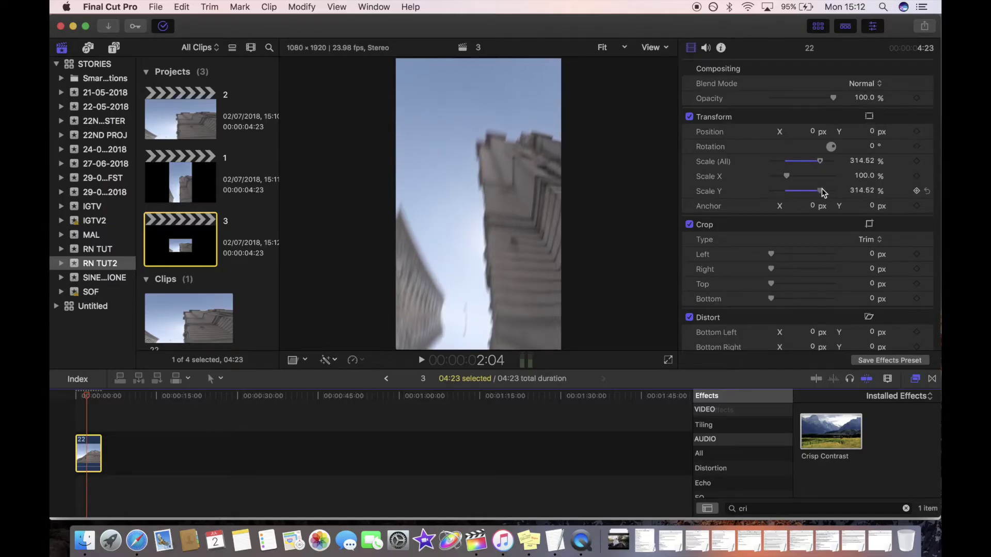
pyautogui.moveTo(821, 192); pyautogui.dragTo(823, 192)
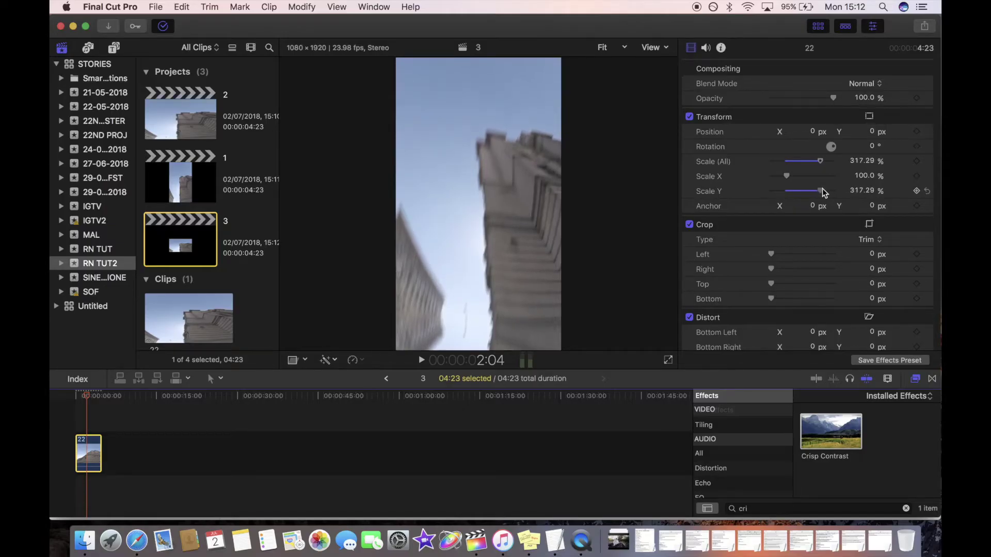
pyautogui.moveTo(82, 397); pyautogui.dragTo(72, 398)
pyautogui.press('space')
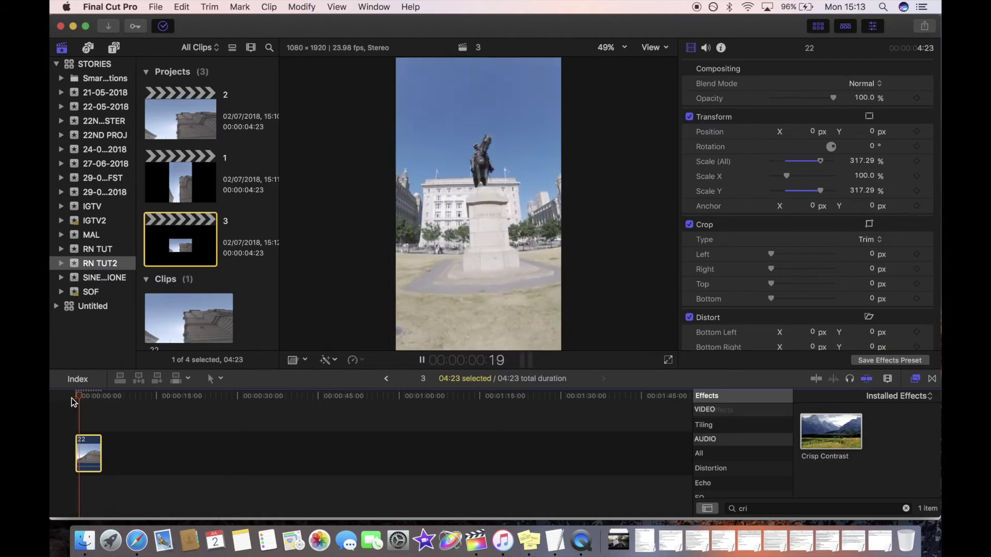